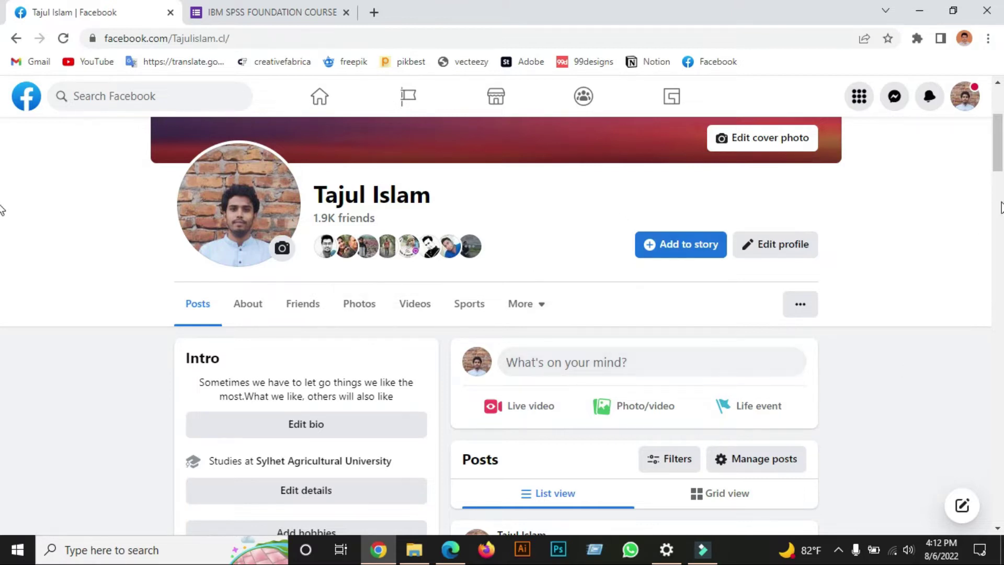
Go to Facebook's Settings page from the avatar's Settings & privacy menu.
click(965, 96)
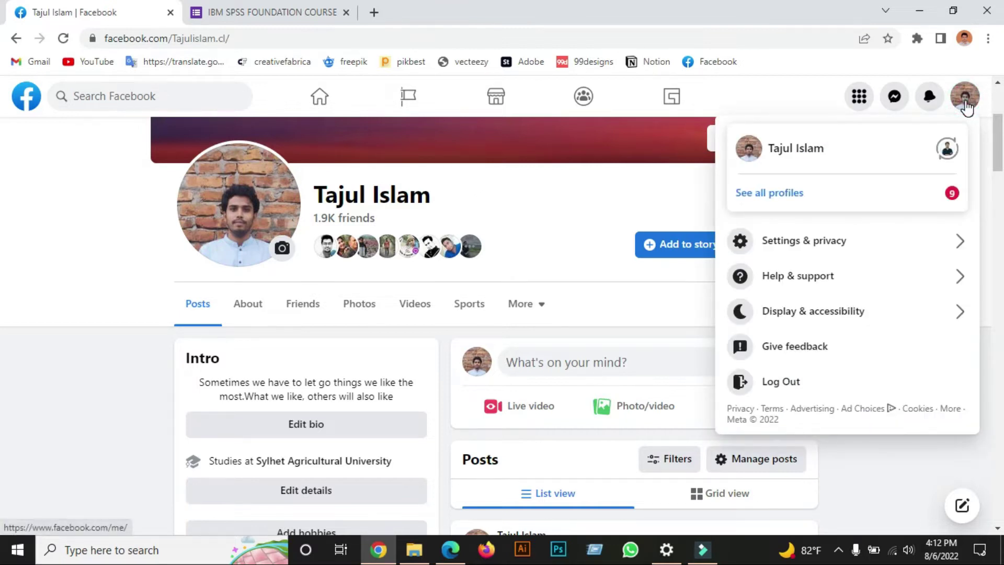
click(819, 253)
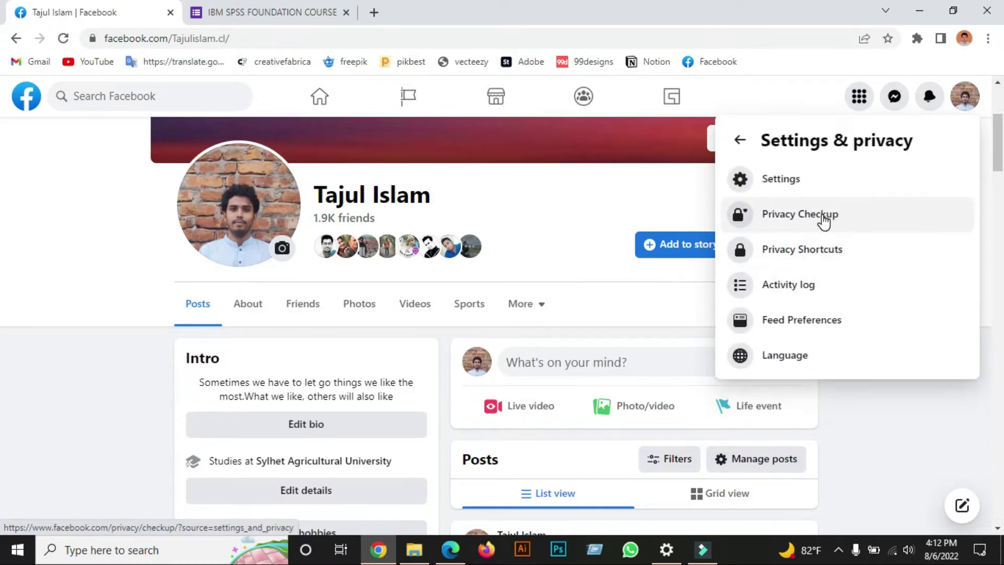
click(812, 184)
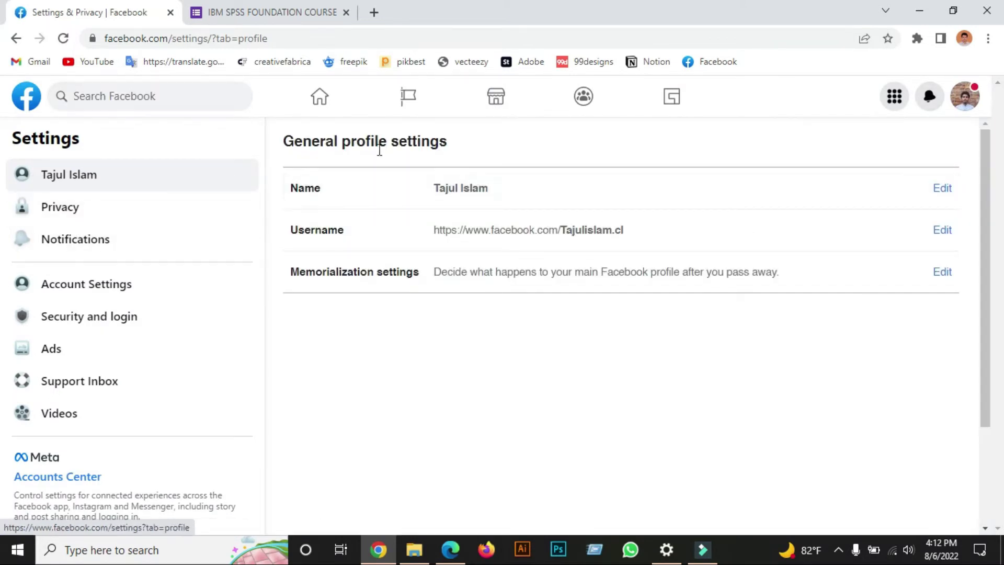
Show the Your Facebook information page under Privacy in the Settings sidebar.
click(75, 213)
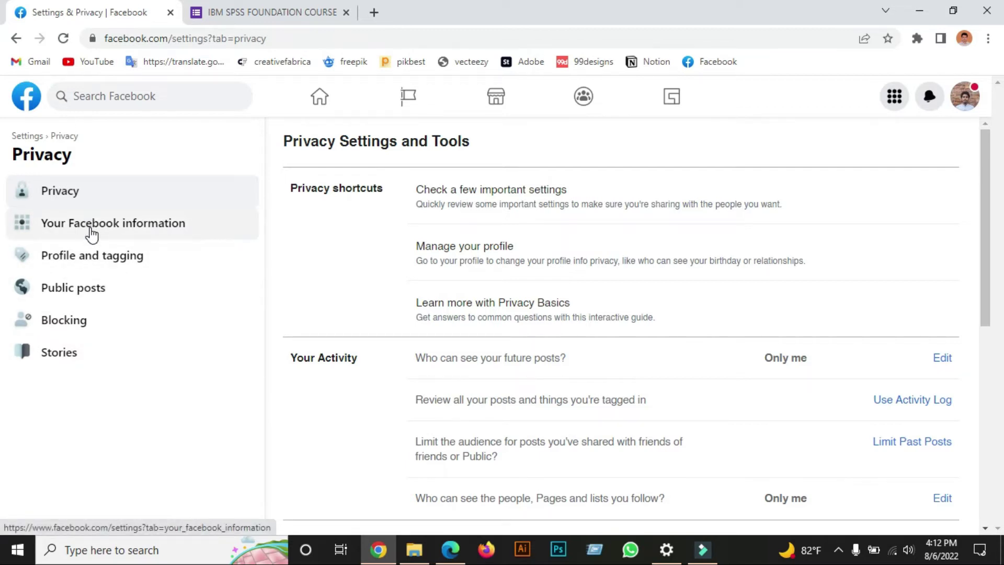
click(61, 191)
click(105, 234)
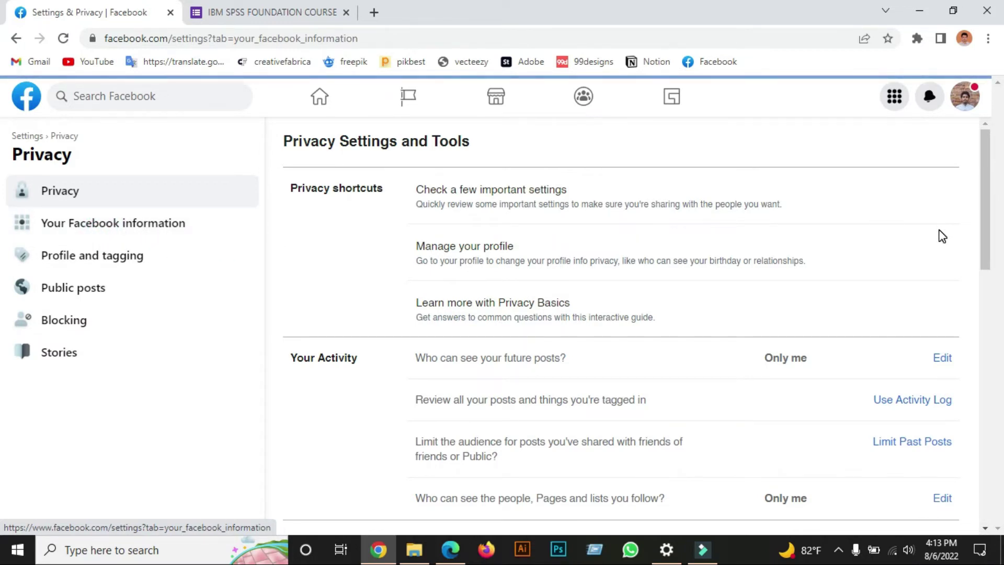
scroll(880, 230, down, 5)
scroll(880, 233, down, 3)
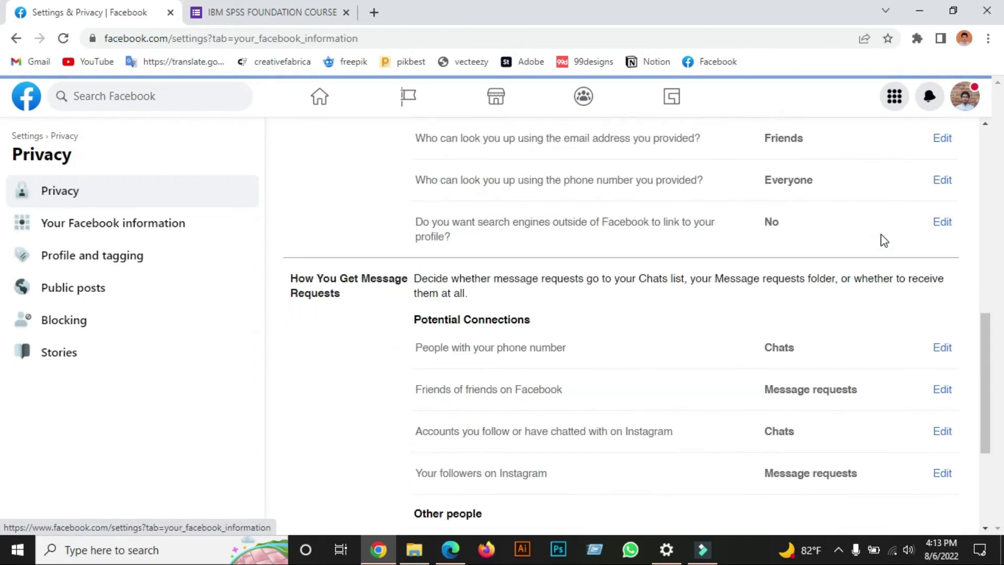
scroll(882, 239, down, 5)
scroll(882, 239, up, 12)
scroll(706, 223, down, 5)
scroll(706, 224, down, 4)
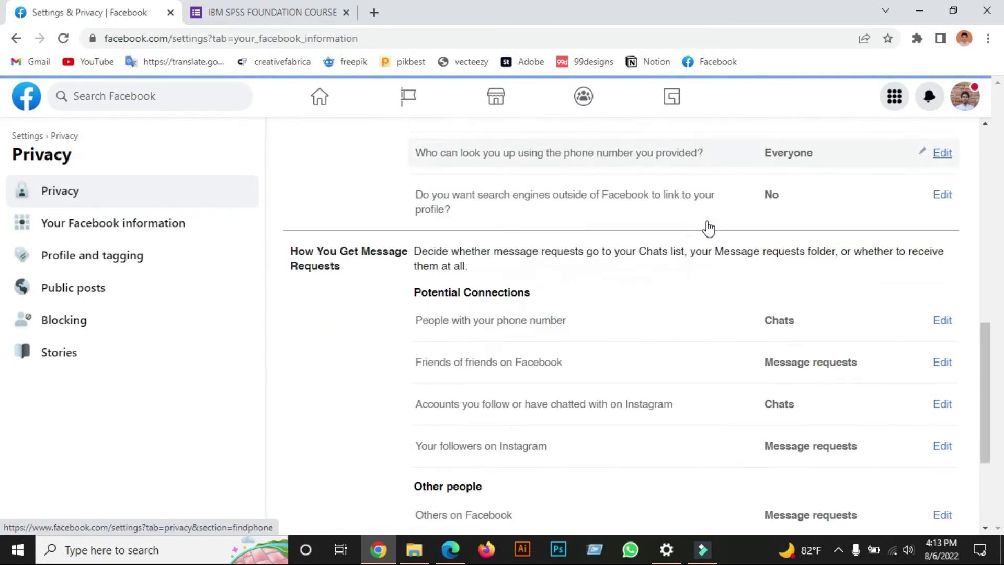
scroll(708, 227, down, 5)
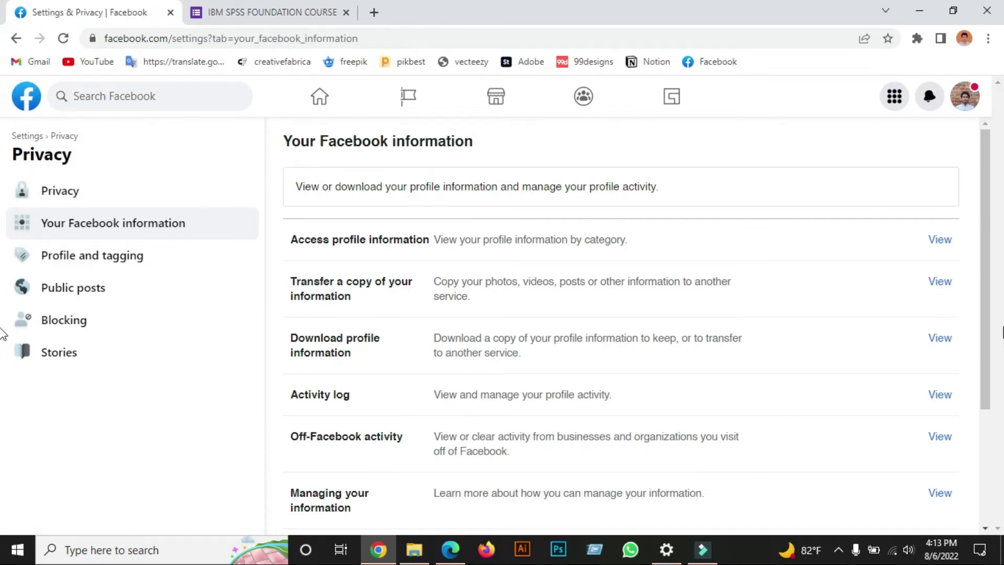
scroll(837, 322, down, 3)
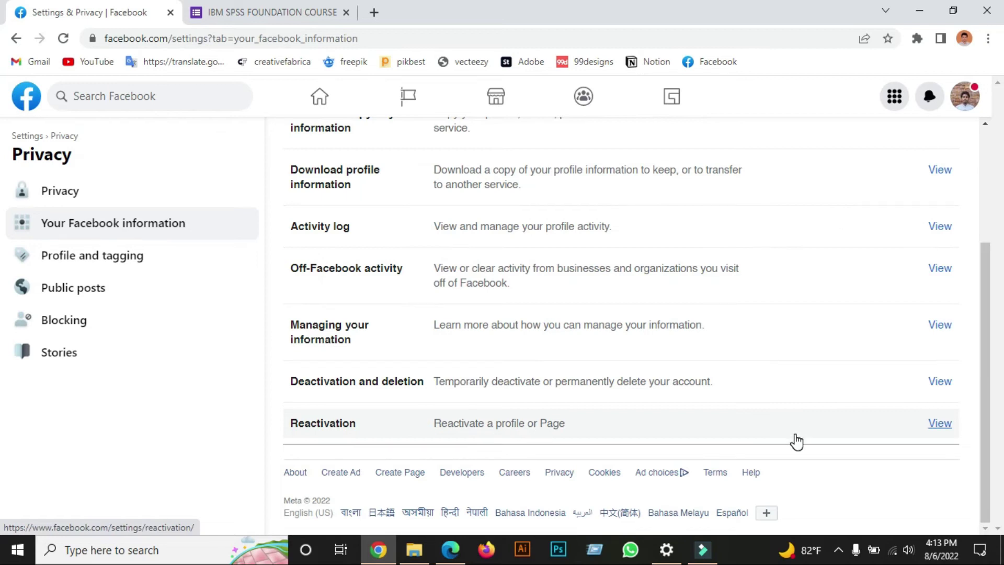
View the Reactivation entry to list deactivated profiles and Pages.
click(941, 424)
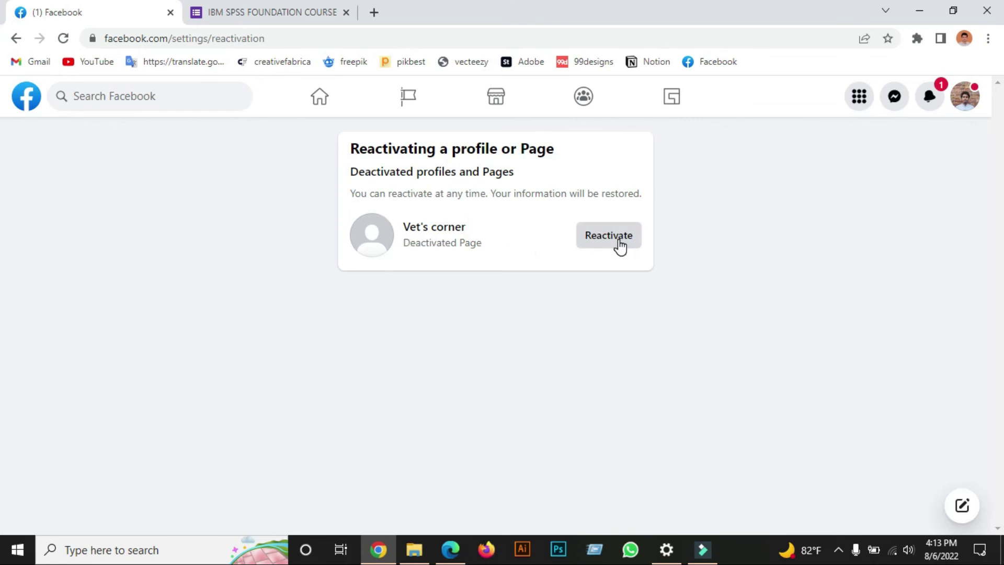
Reactivate the deactivated Page 'Vet's corner'.
click(619, 242)
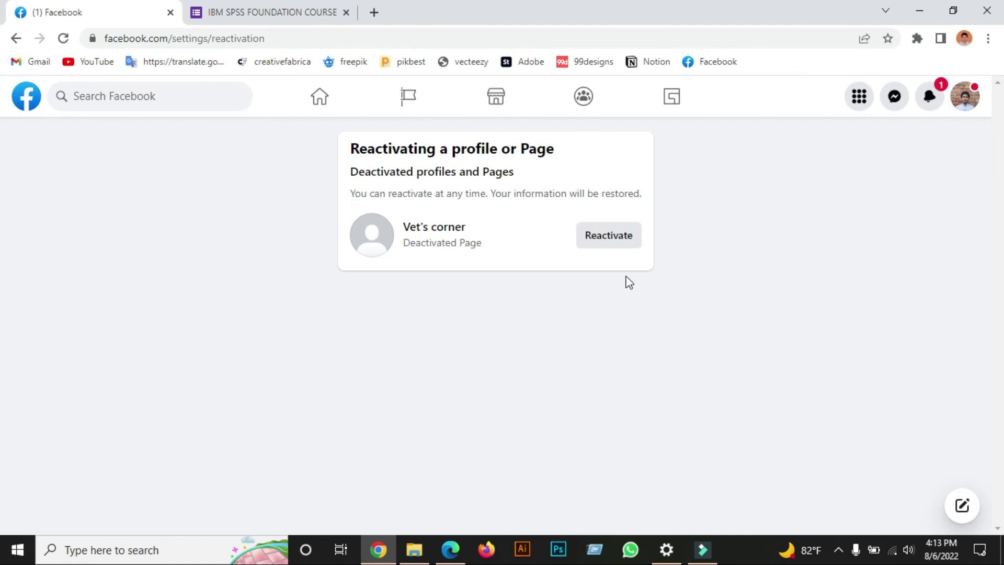
click(608, 236)
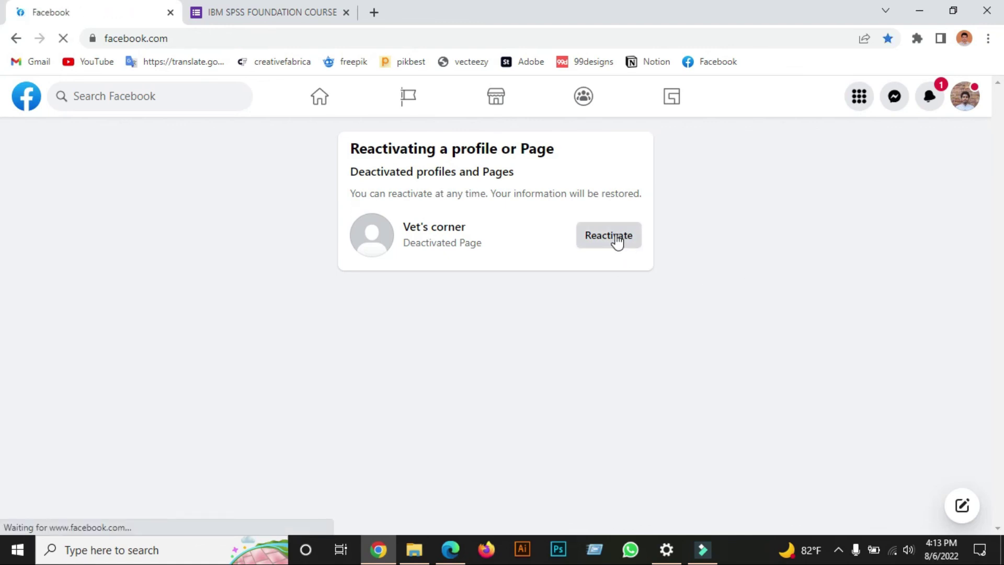